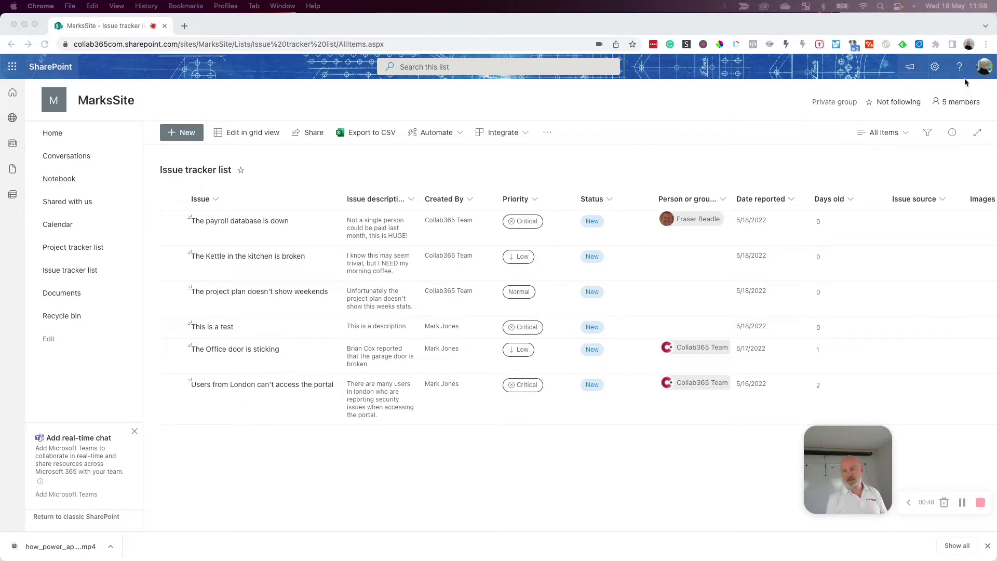
Open the Issue tracker list's permissions page, showing the inherited Members, Owners and Visitors groups
click(935, 68)
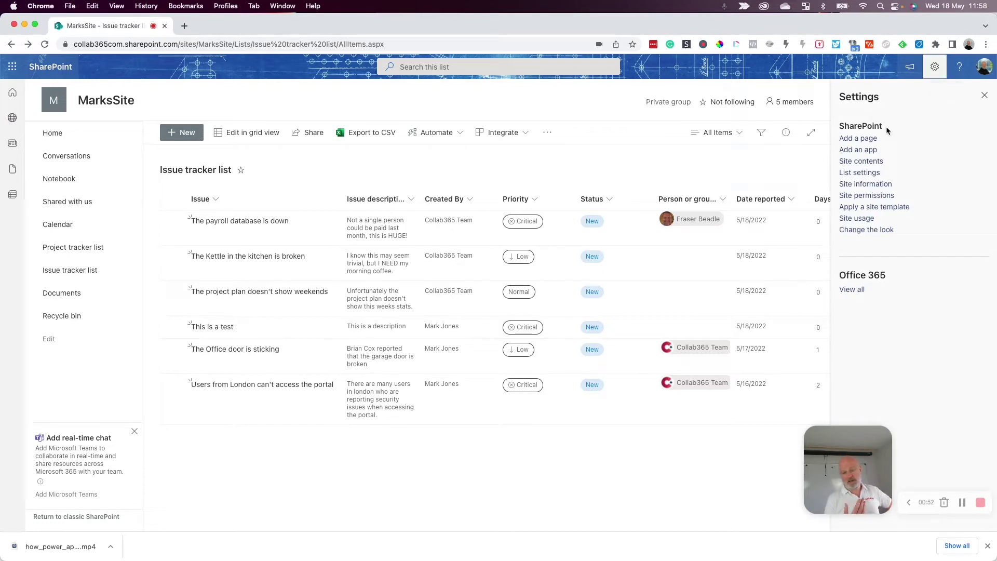
click(864, 173)
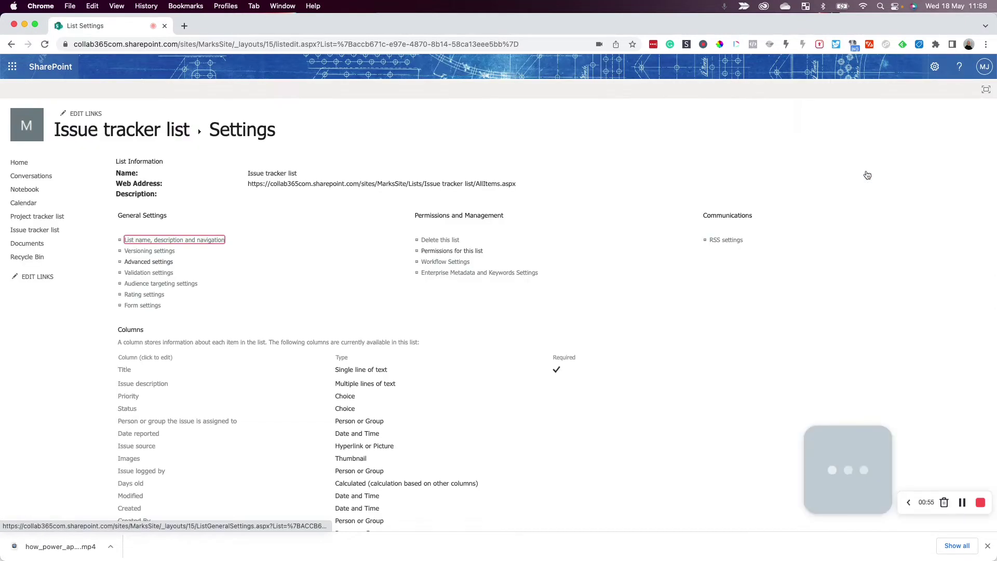
click(476, 256)
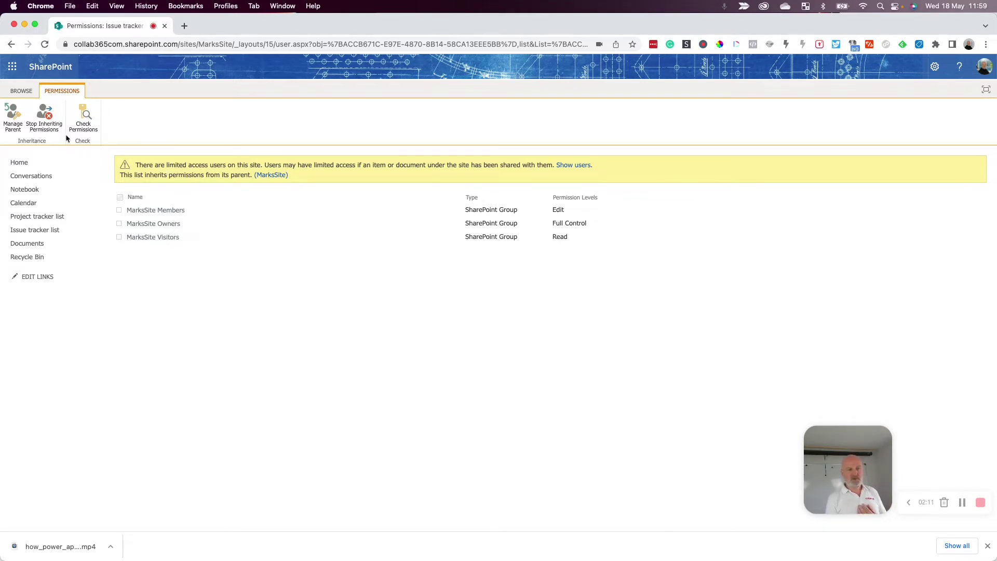
Stop the Issue tracker list inheriting permissions from MarksSite and confirm unique permissions
click(48, 117)
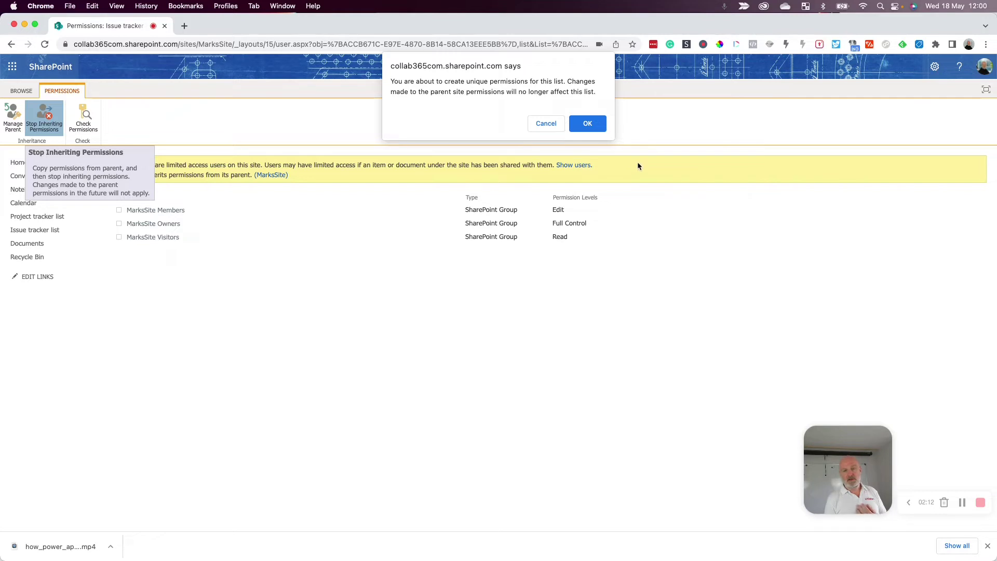
click(599, 126)
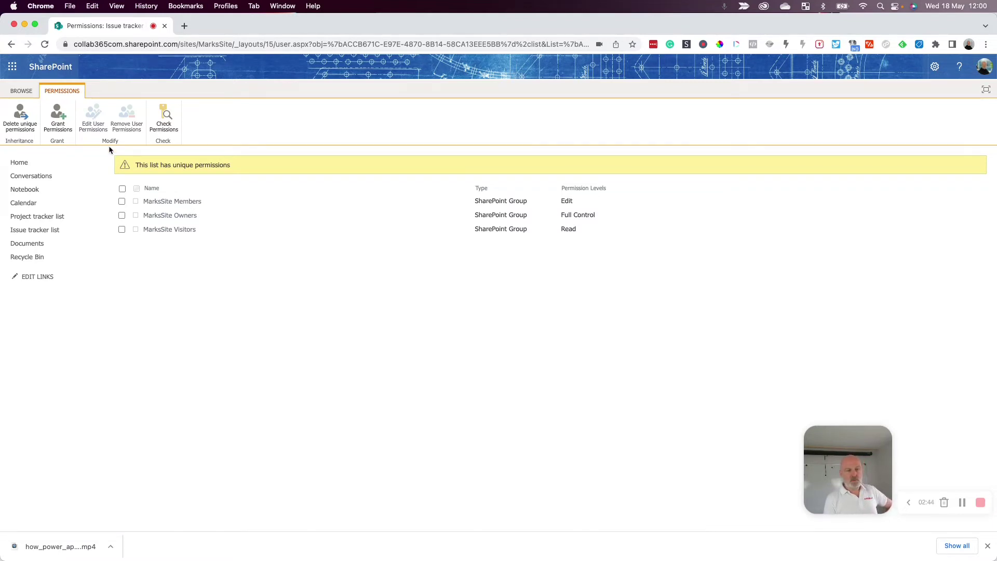
Grant a named user Edit access to the Issue tracker list, then refresh the page
click(122, 202)
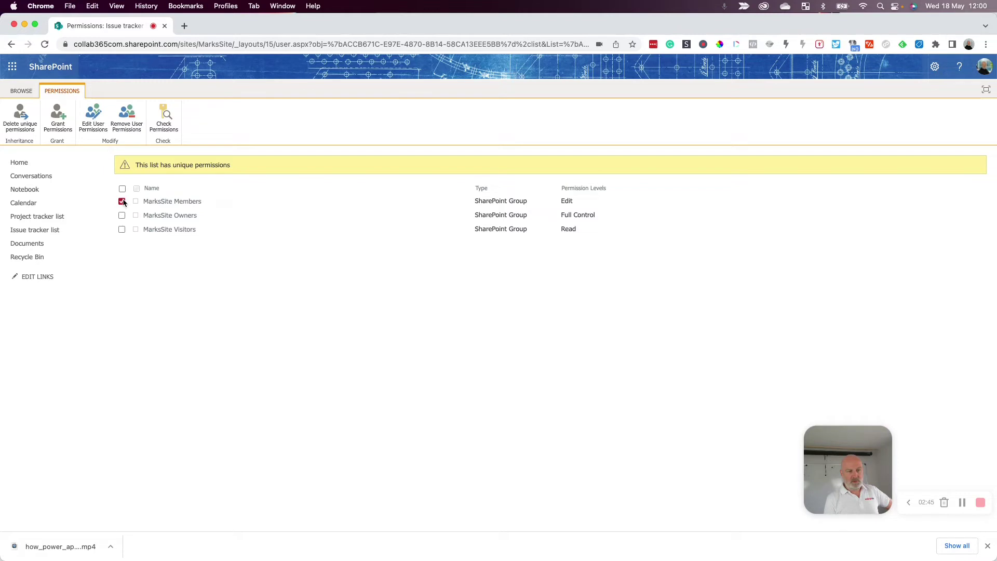
click(122, 202)
click(60, 125)
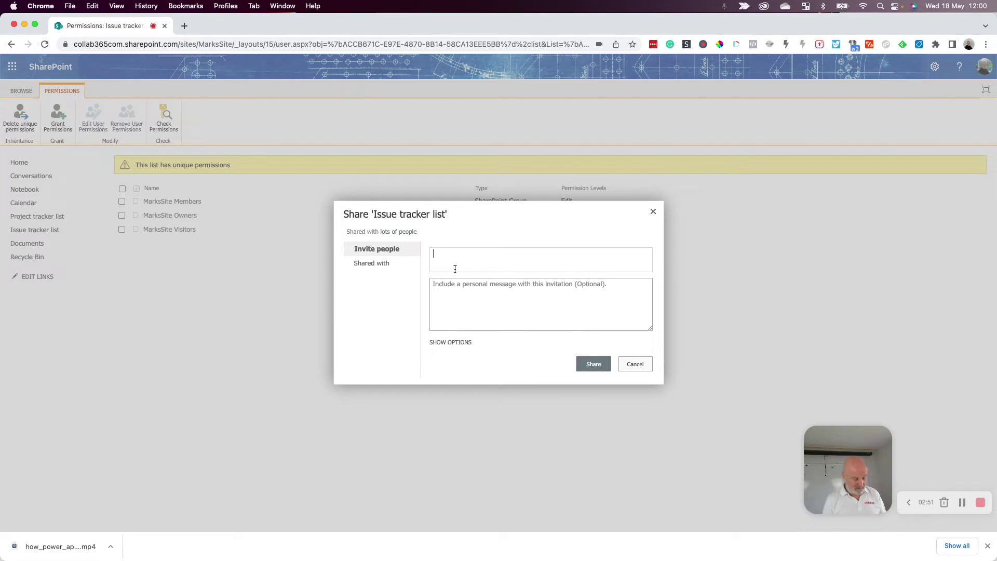
text(Fras)
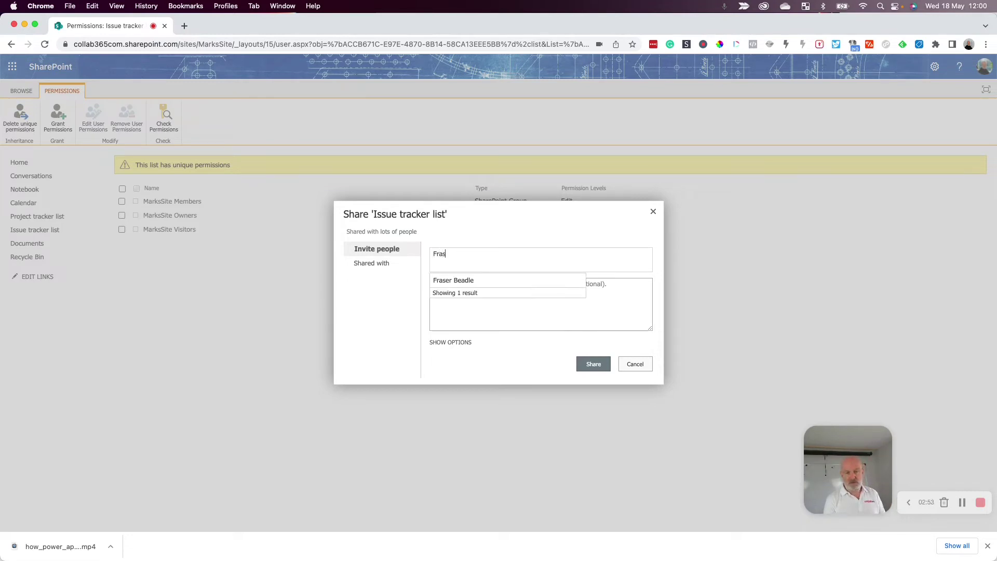
click(466, 281)
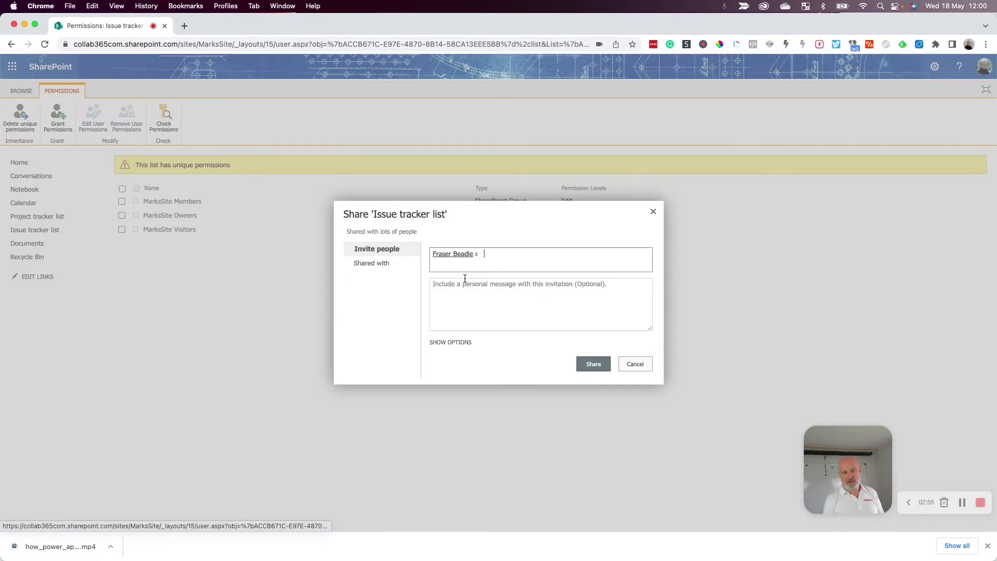
click(596, 365)
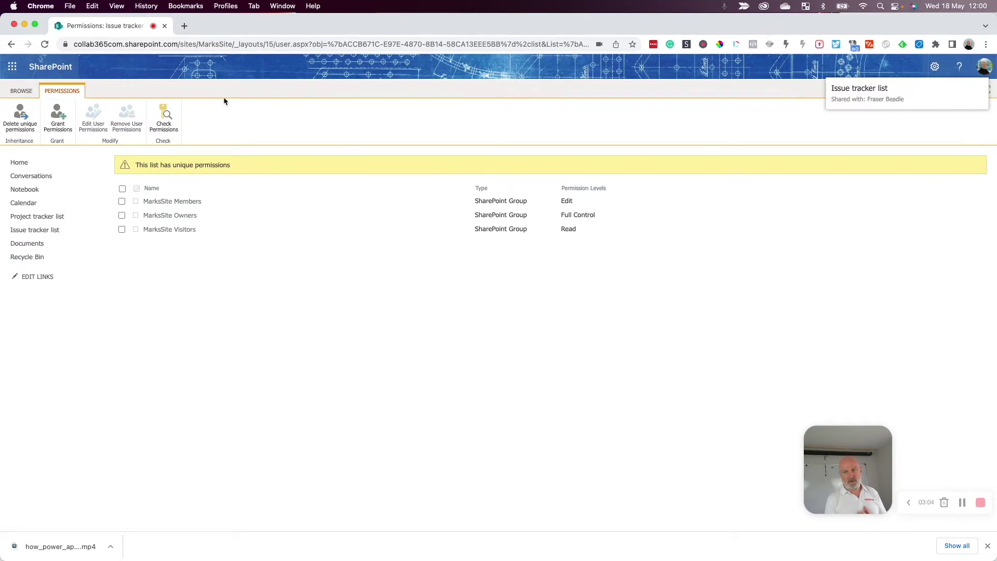
click(43, 46)
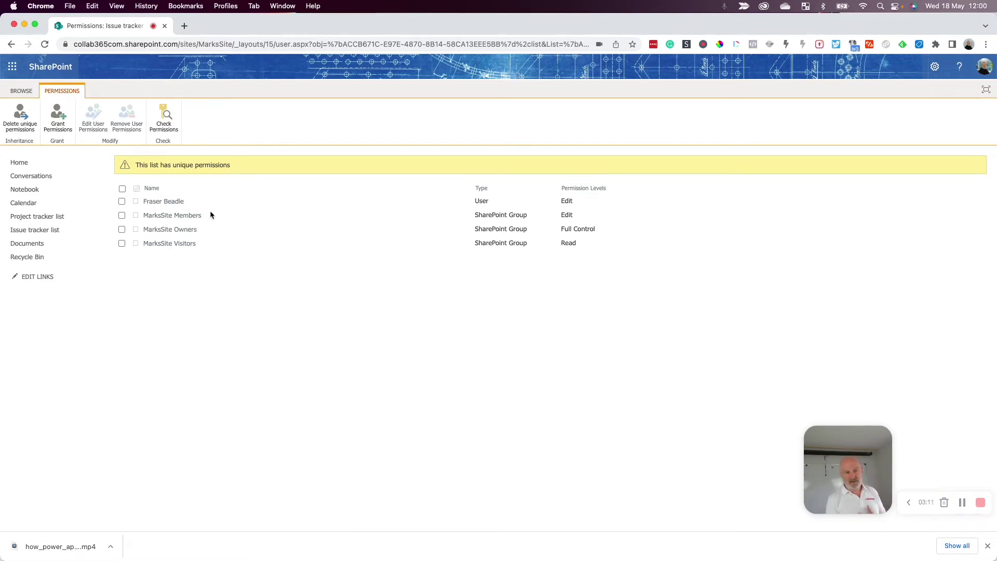
Remove the MarksSite Members and MarksSite Visitors groups from the list's permissions
click(122, 215)
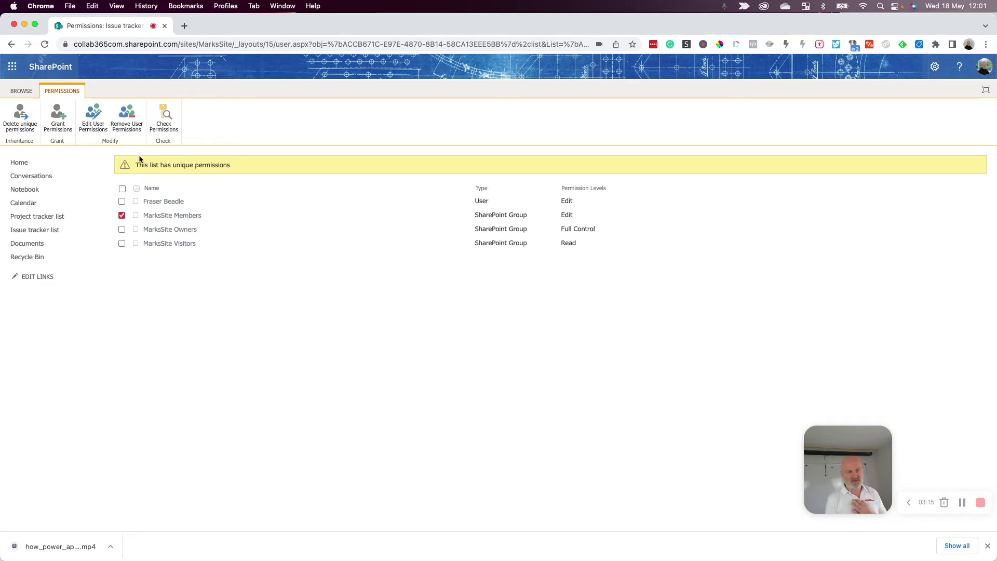
click(129, 134)
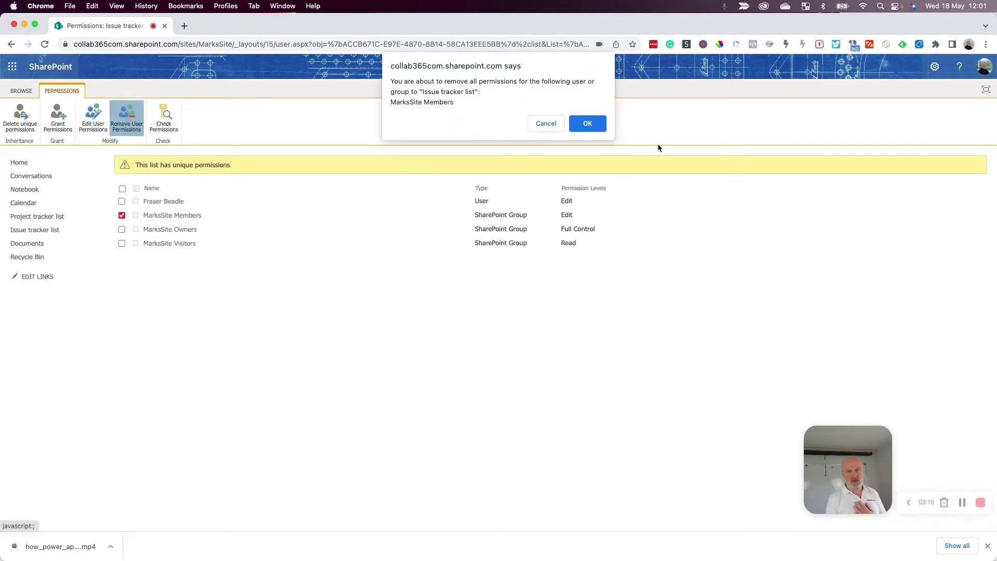
click(598, 124)
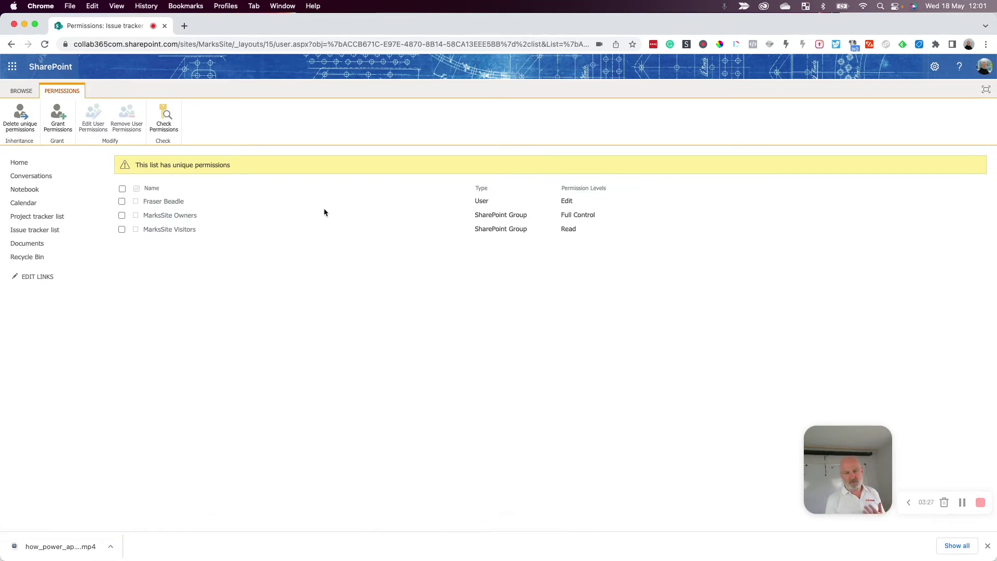
click(122, 229)
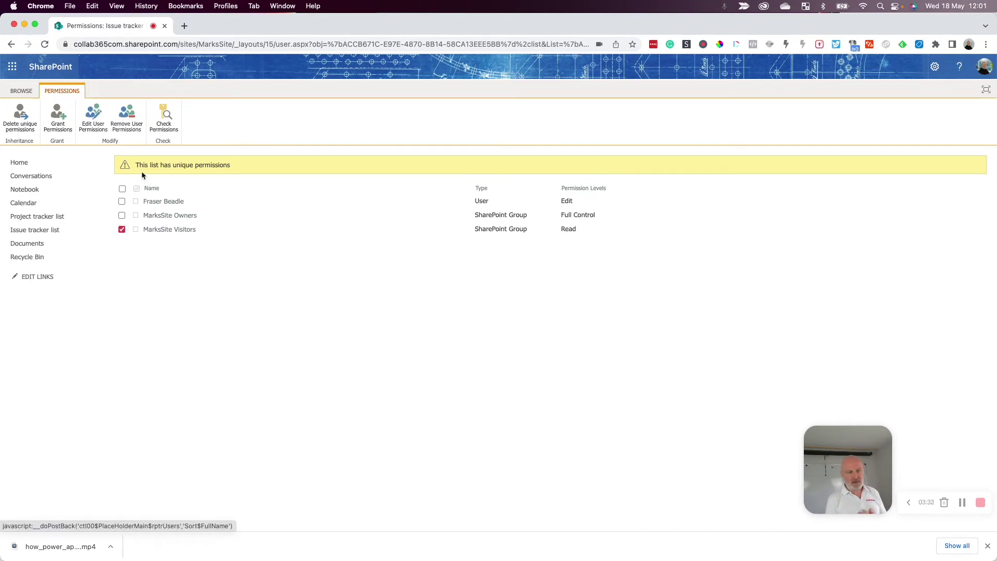
click(128, 118)
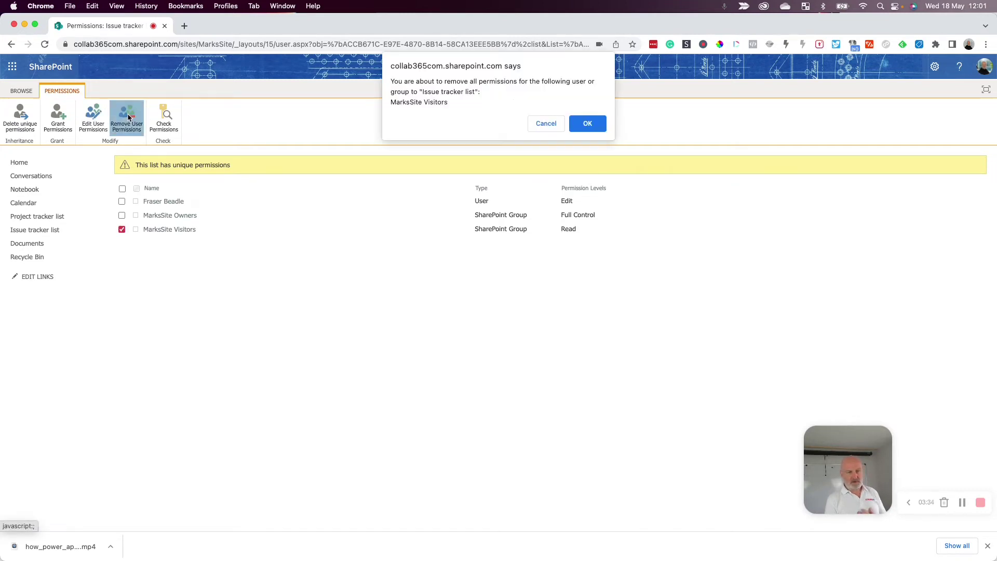
click(581, 122)
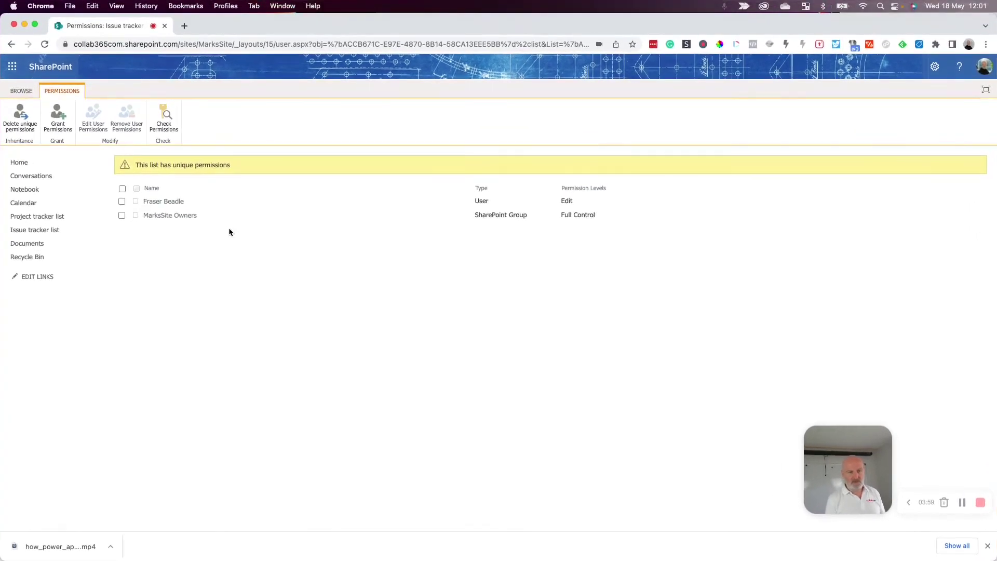
drag(229, 228, 230, 205)
In the other account's maximized browser window, reload the Issue tracker list to test access
key(ctrl+Up)
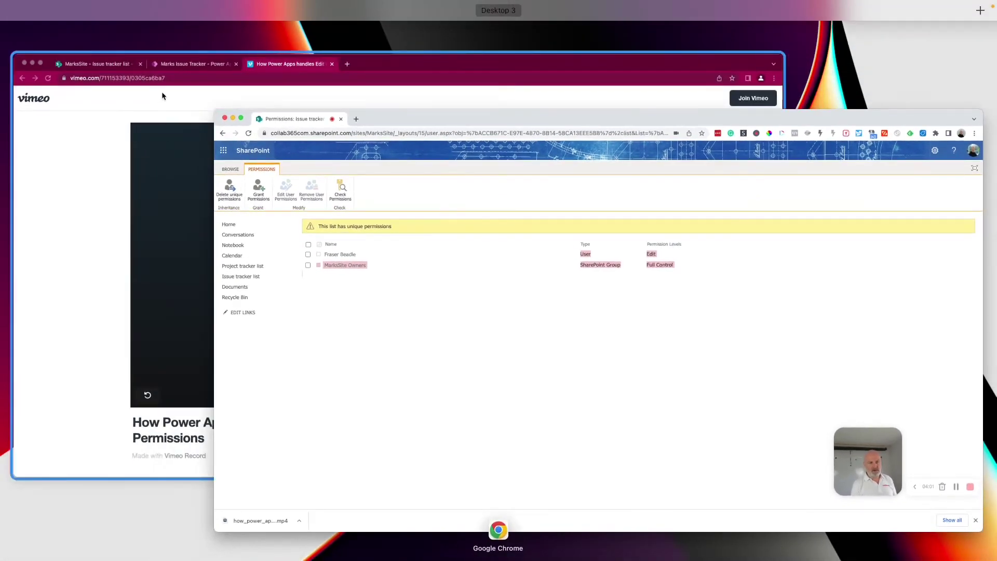
click(183, 107)
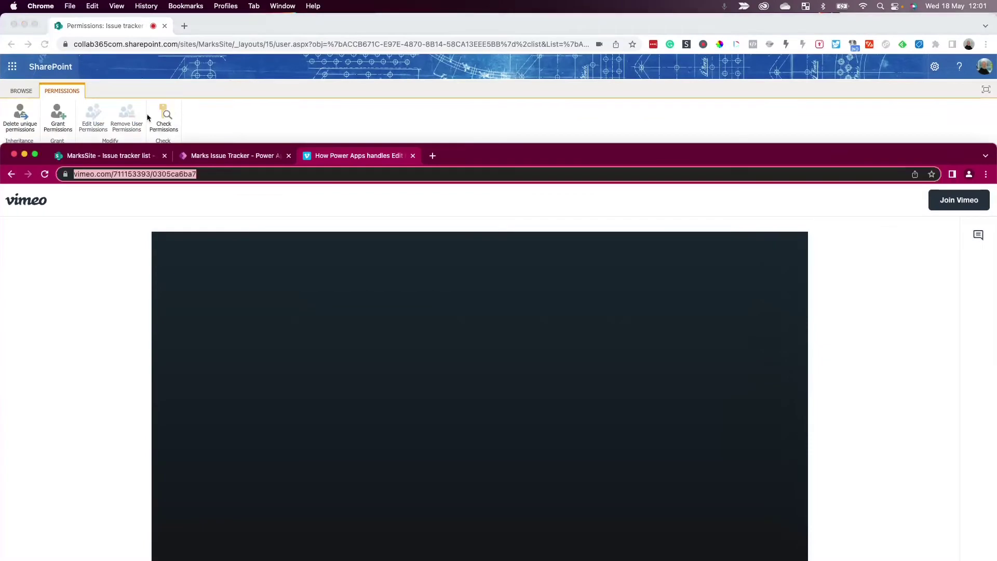
click(112, 156)
double_click(516, 161)
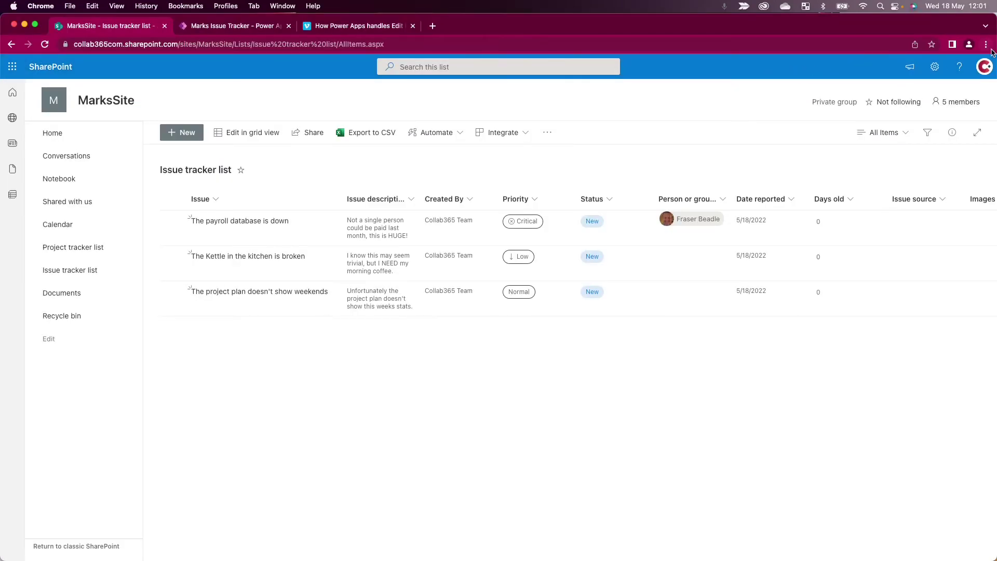
click(45, 45)
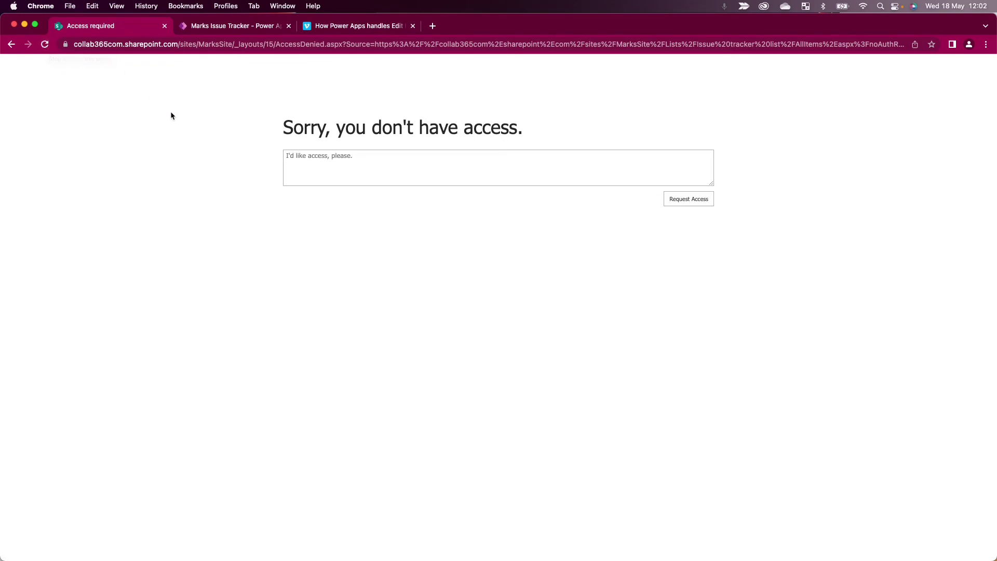
Bring the Issue tracker permissions window to the front and clear the stray text selection
key(ctrl+Down)
click(259, 66)
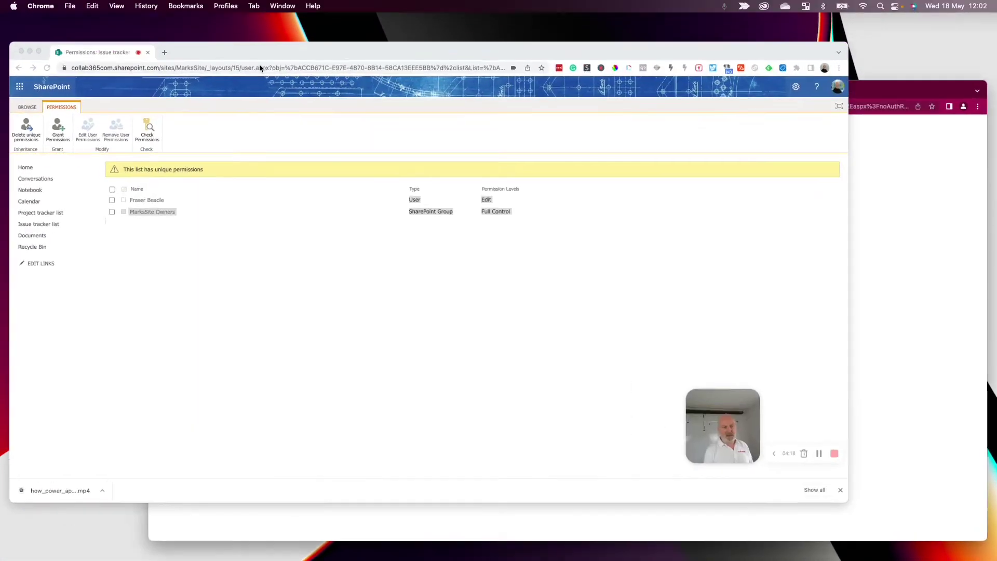
click(281, 236)
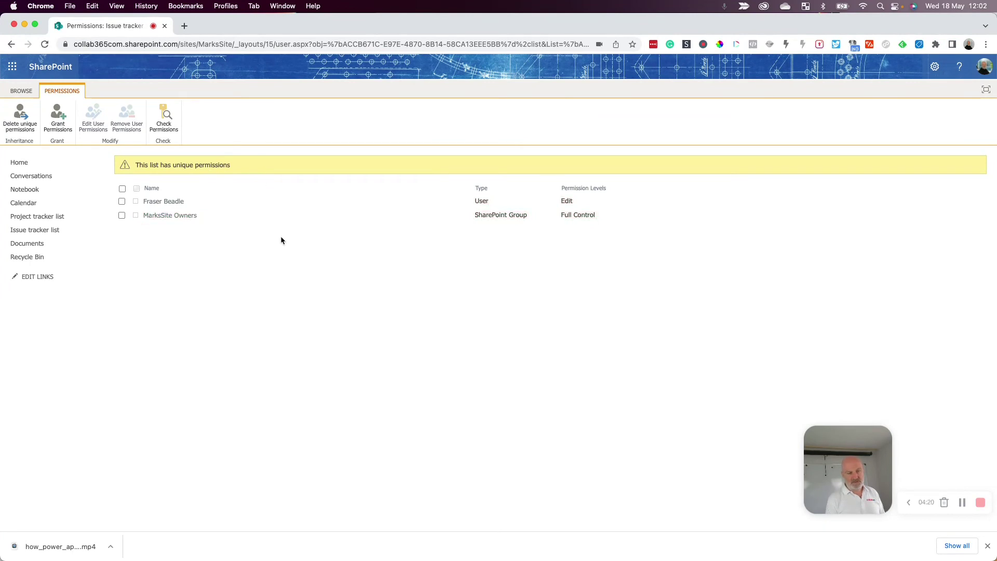
Add Collab365 Team as a member of the MarksSite Owners group
click(173, 217)
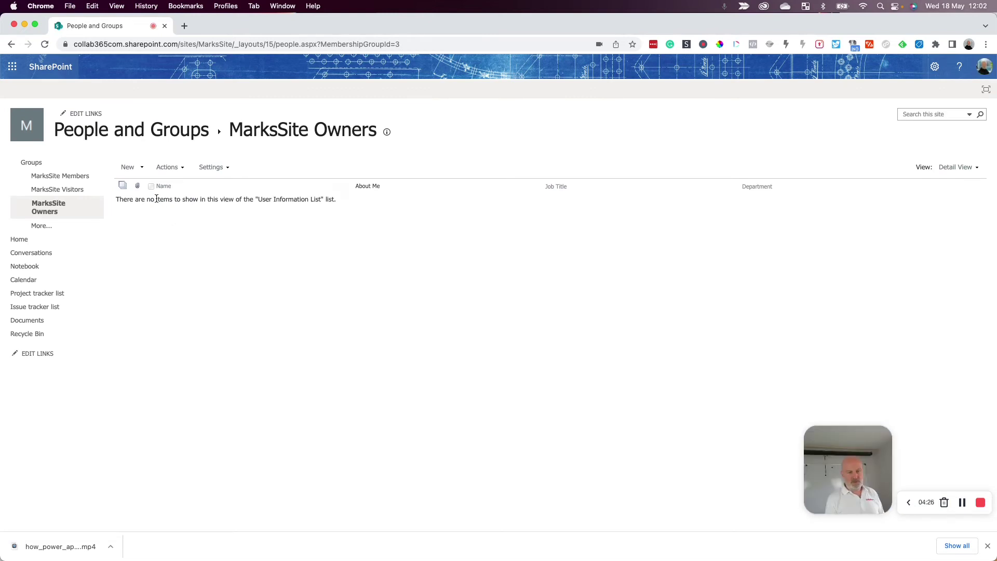
click(141, 166)
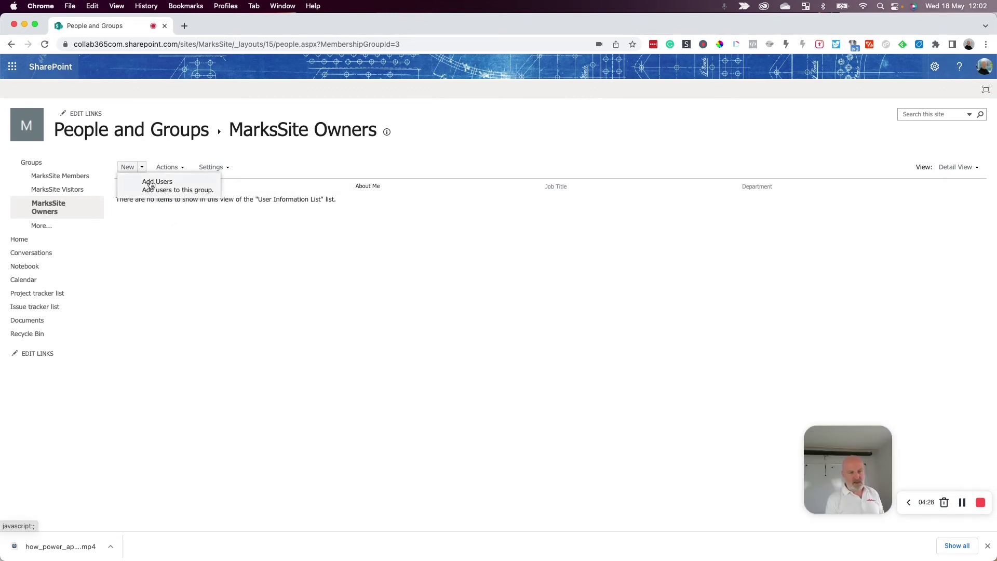
click(151, 185)
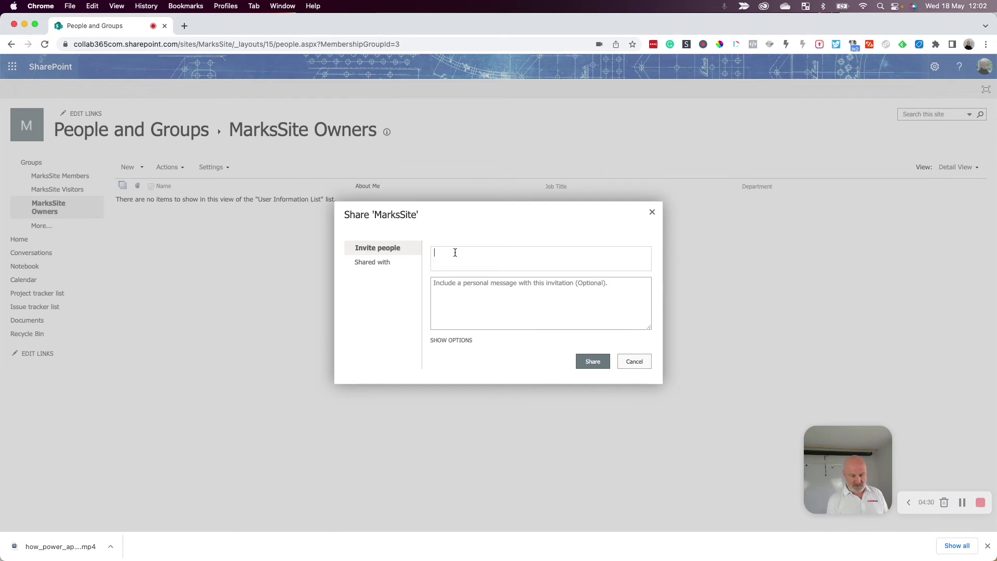
text(collab)
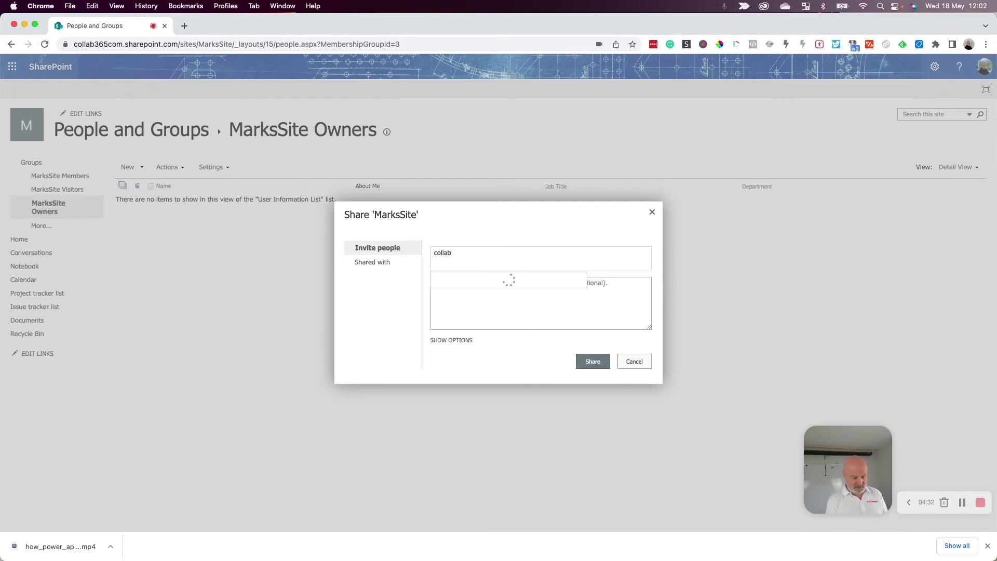
text(365)
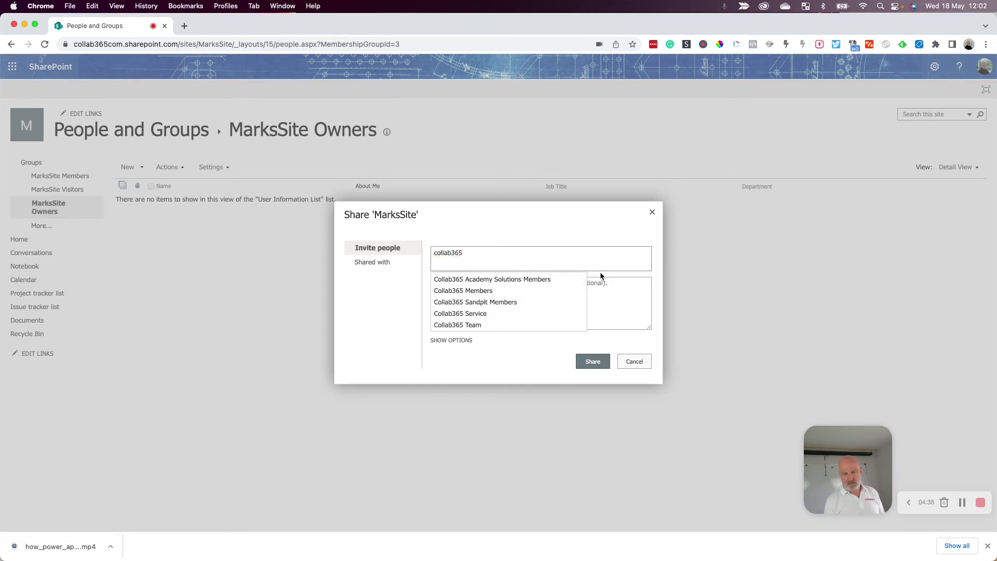
key(BackSpace)
key(BackSpace)
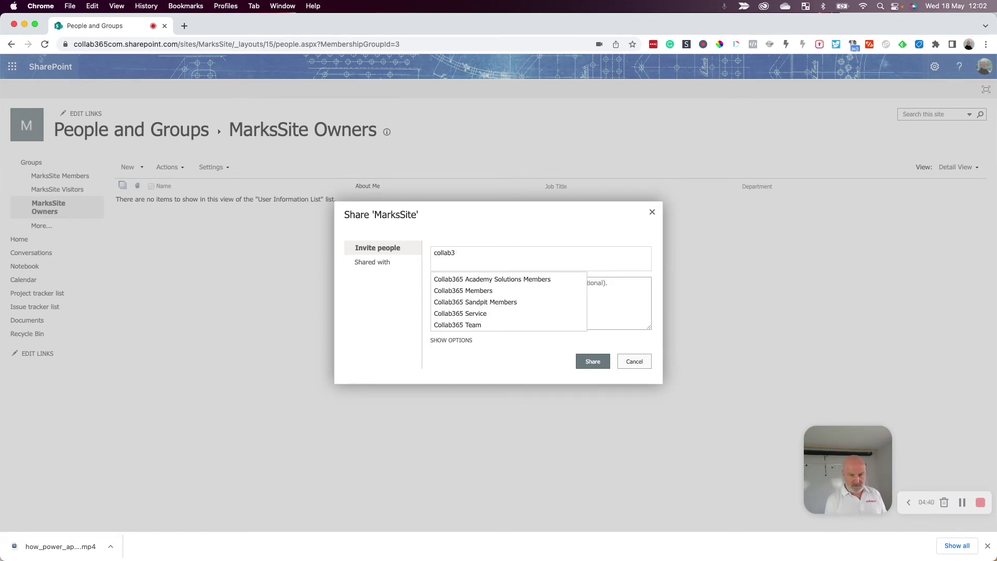
key(BackSpace)
key(BackSpace)
key(BackSpace)
key(BackSpace)
key(BackSpace)
key(BackSpace)
text(hello)
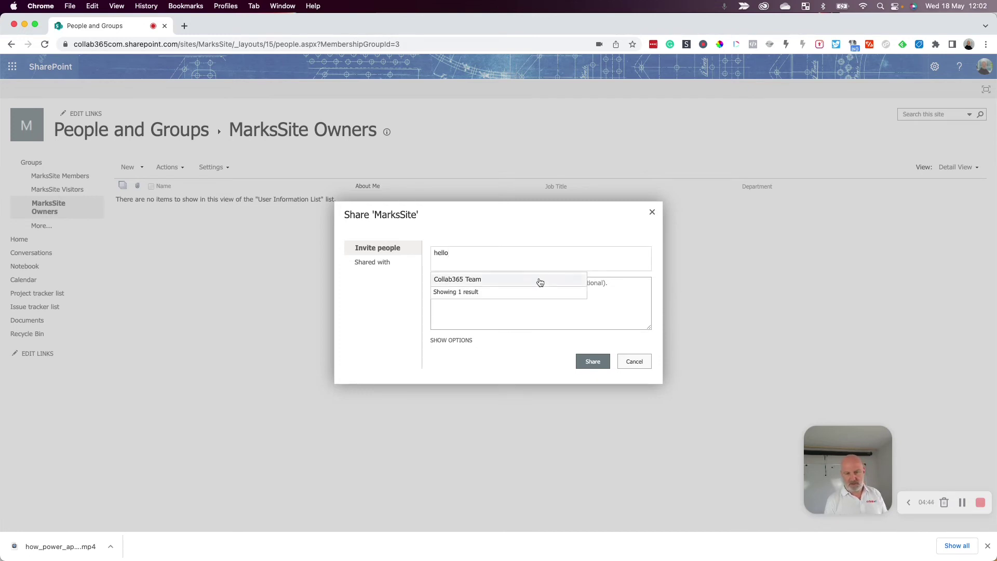
click(540, 279)
click(593, 364)
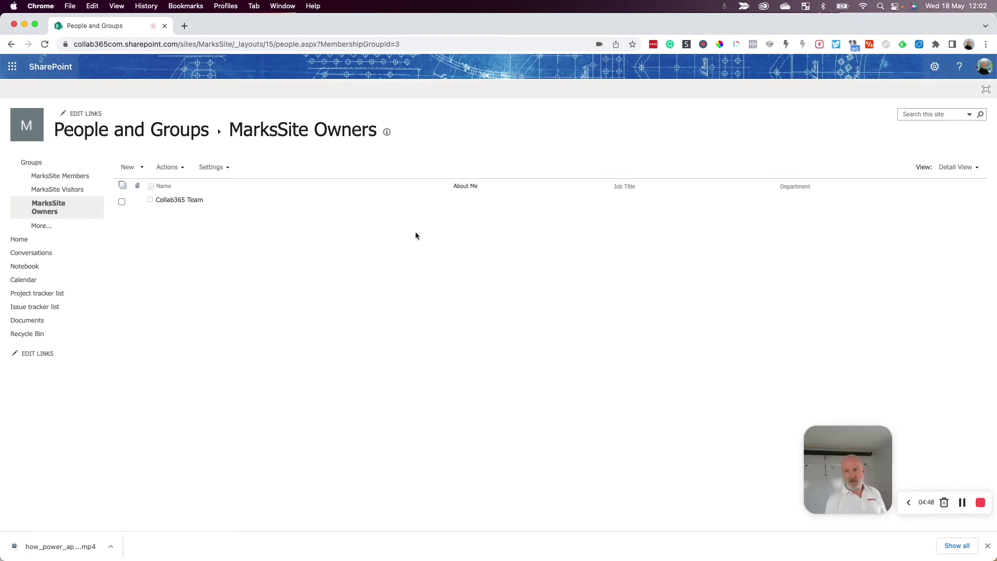
key(ctrl+Down)
In the other account's window, return to and reload the access-denied page
click(430, 81)
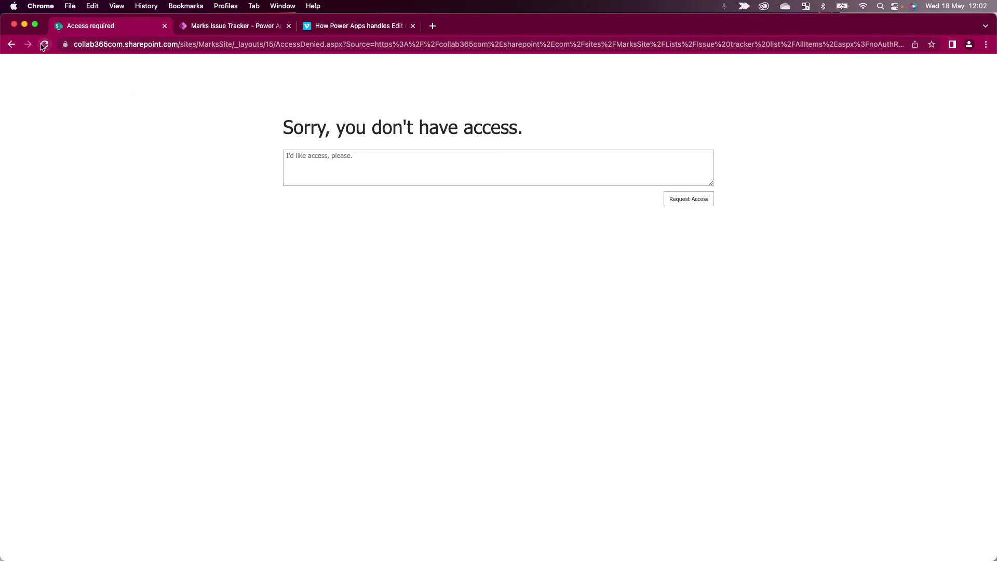
click(11, 44)
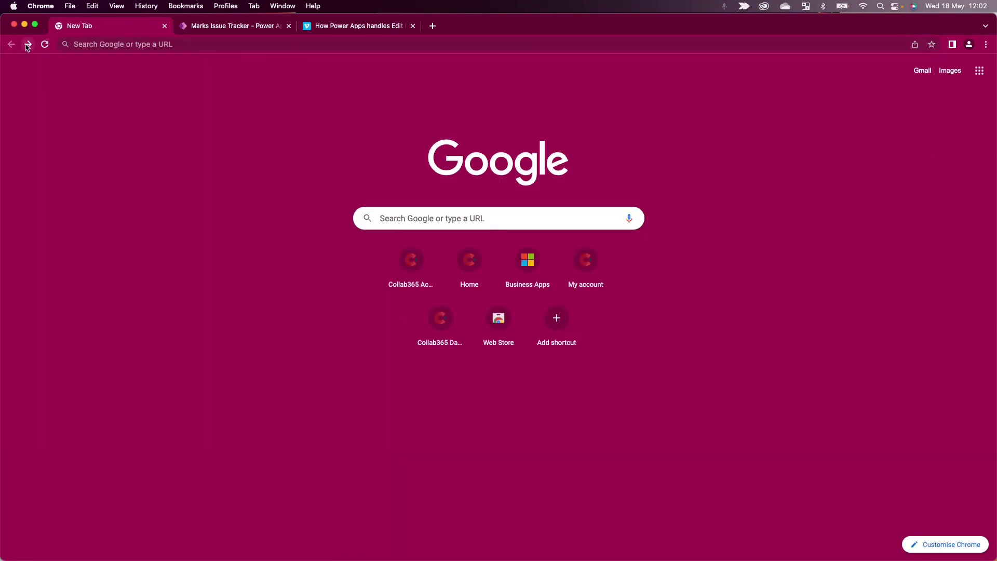
click(28, 45)
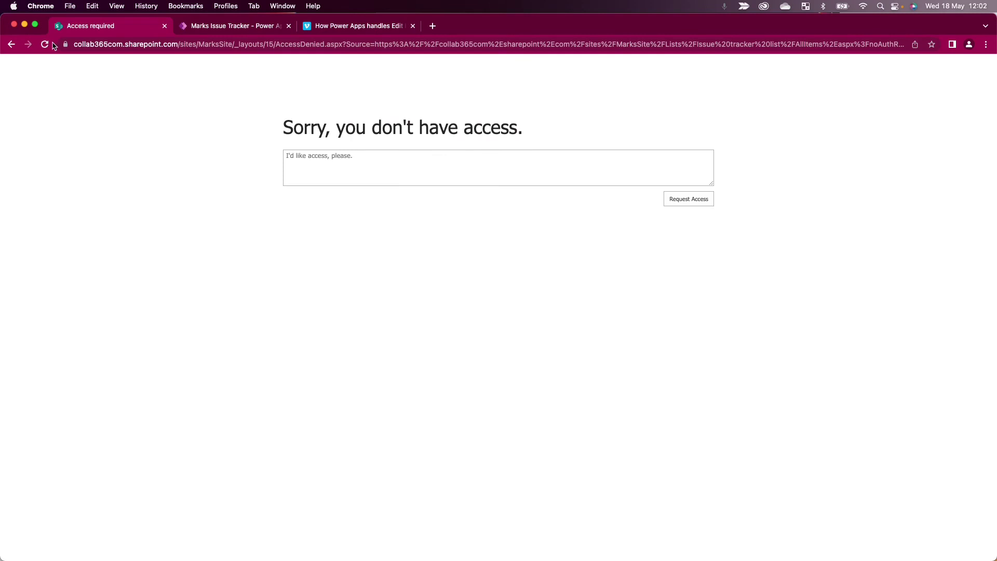
click(46, 44)
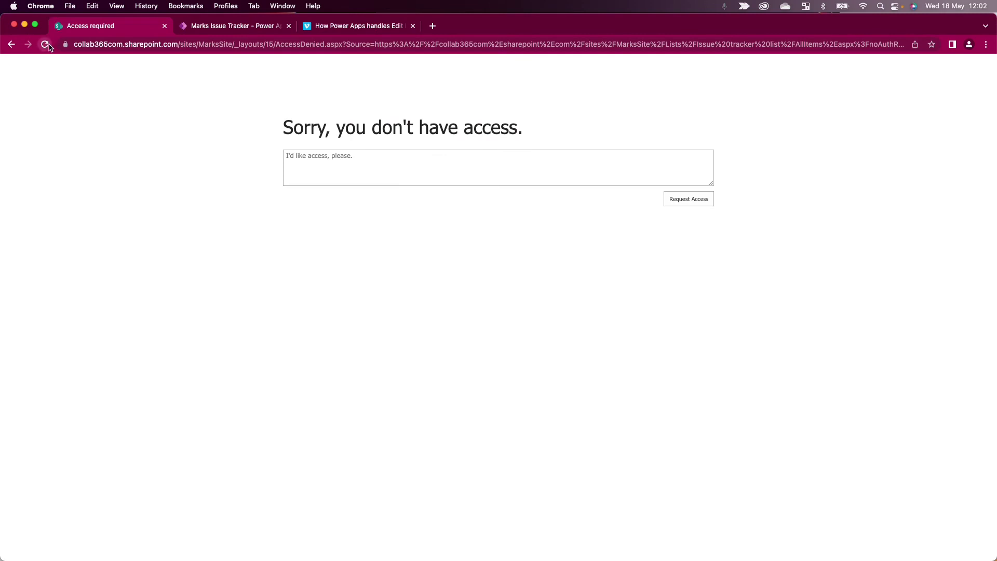
Trim the web address to /sites/MarksSite/ to load the site, then return to People and Groups
click(221, 44)
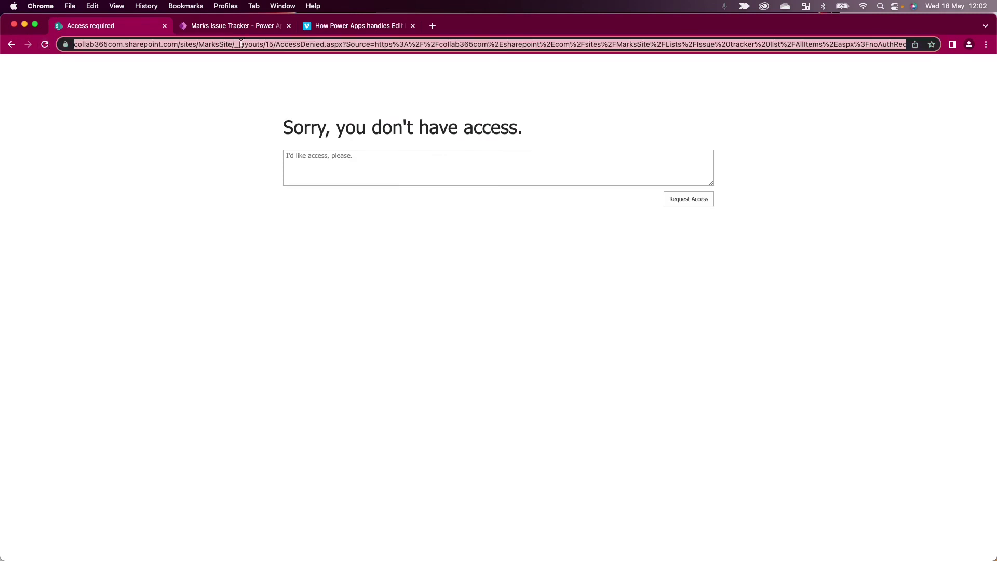
click(236, 45)
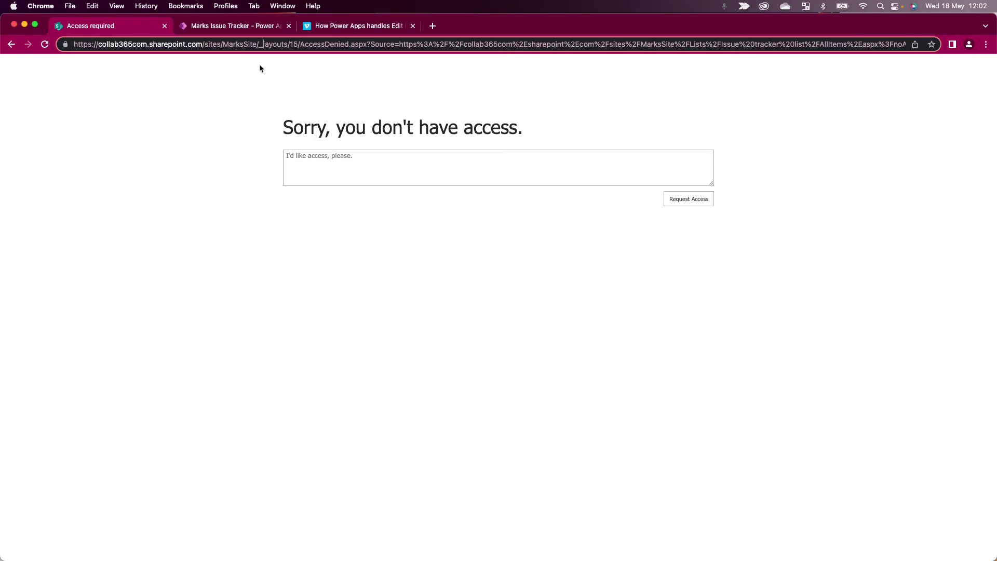
key(shift+Right)
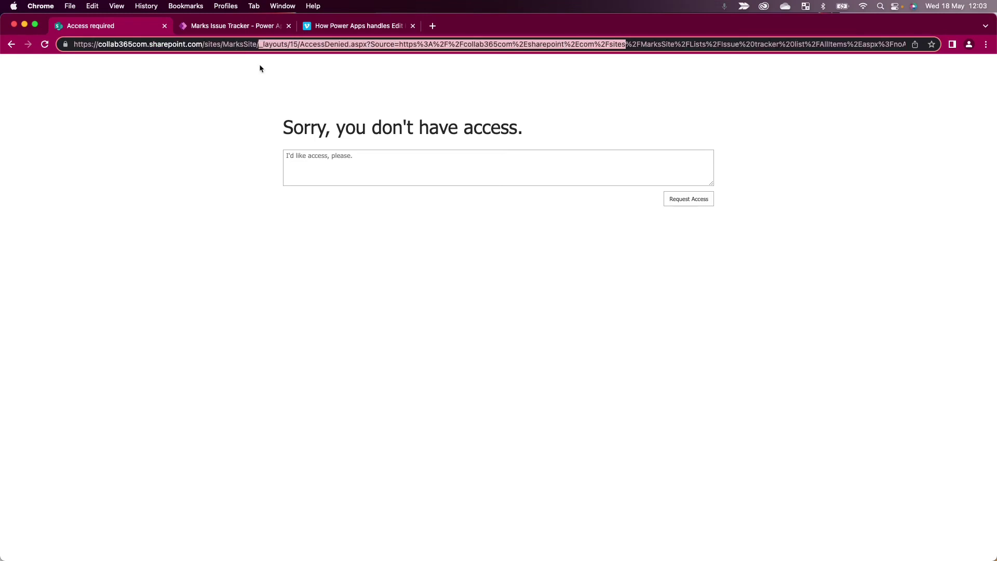
key(shift+Right)
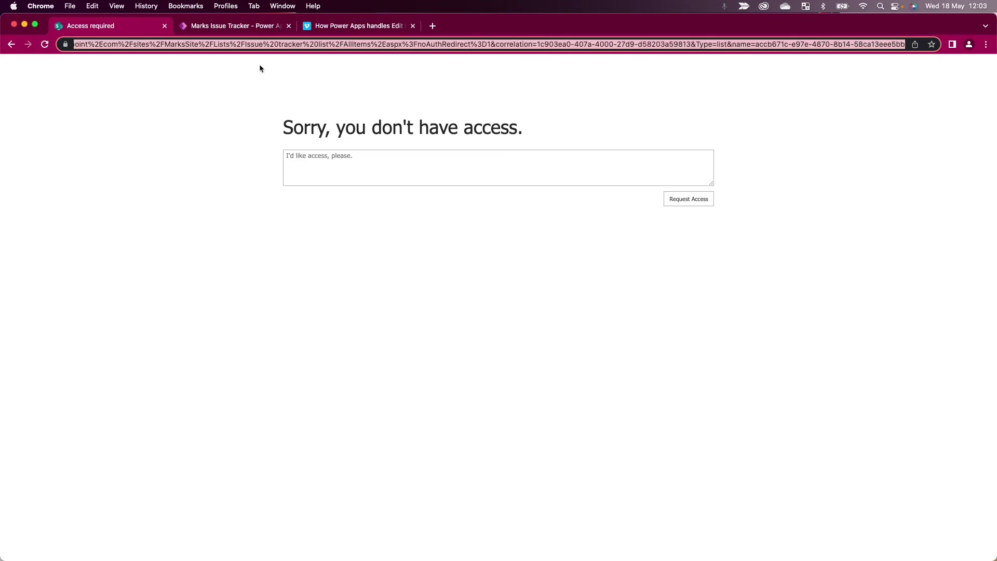
key(BackSpace)
key(Return)
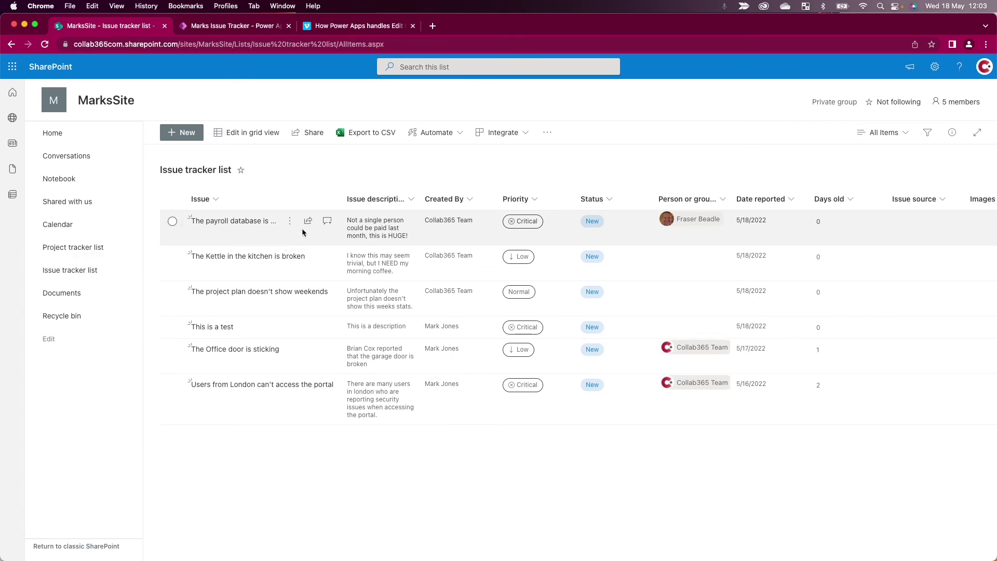
key(ctrl+Up)
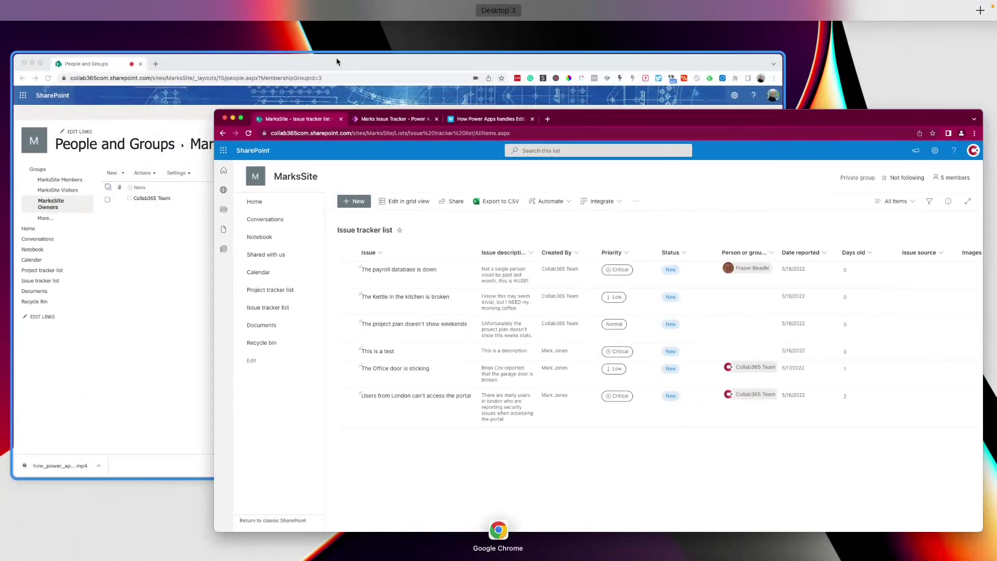
click(335, 57)
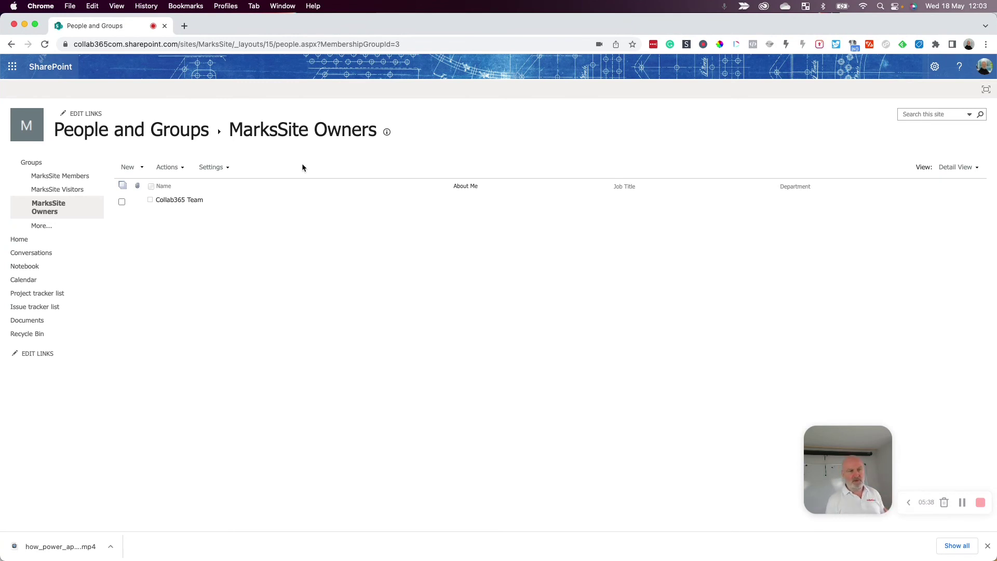
Go back to the Issue tracker list's permissions page
click(11, 45)
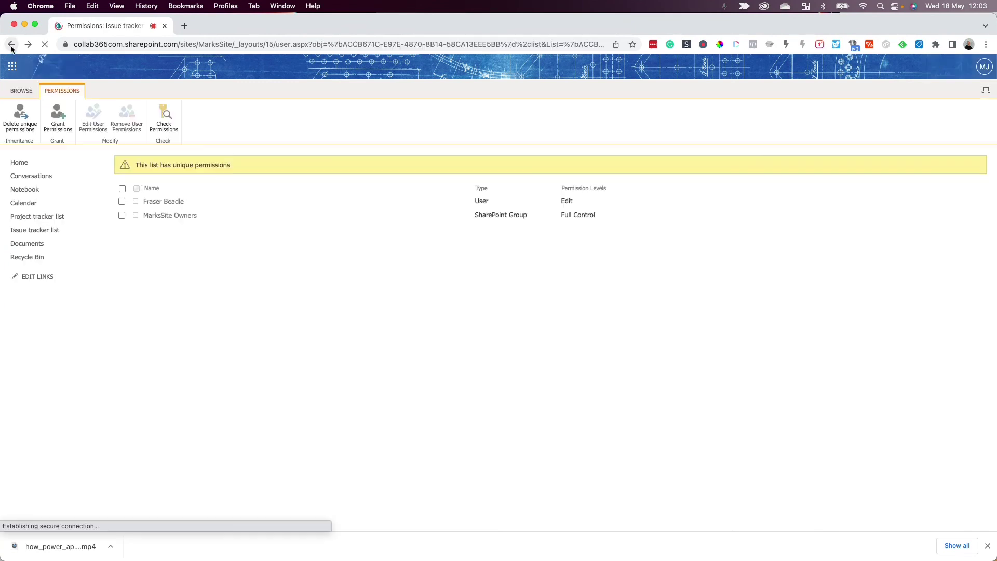